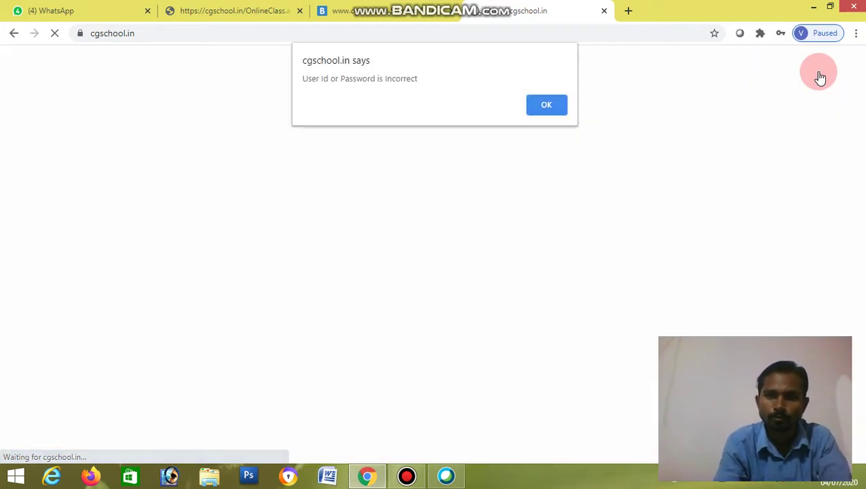
# Dismiss the incorrect-login alert and log in to the school portal by entering the account password.
pyautogui.click(544, 111)
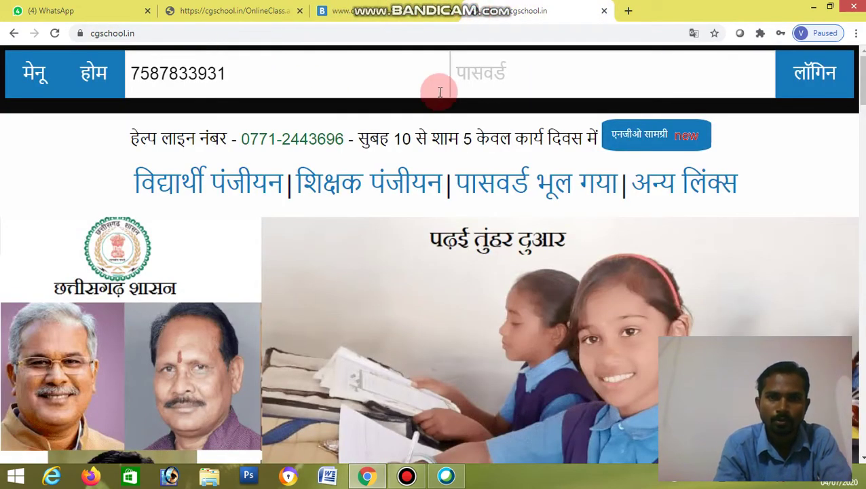
pyautogui.click(459, 79)
pyautogui.write('•••')
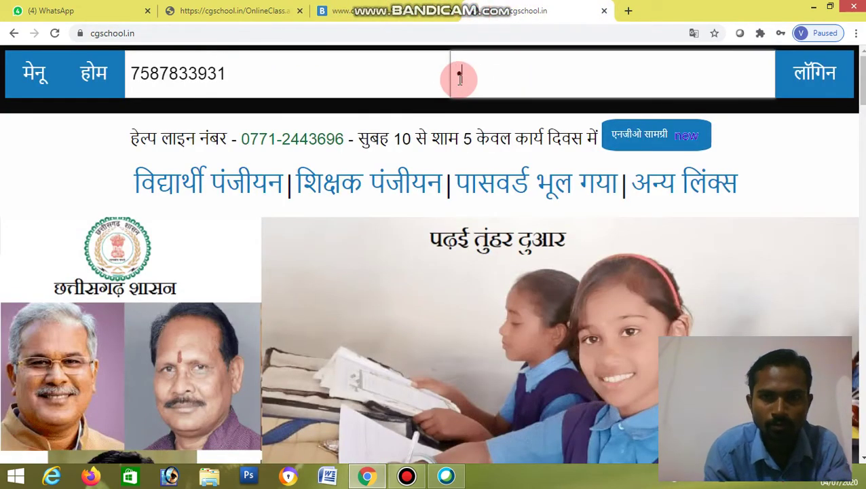
pyautogui.write('•••')
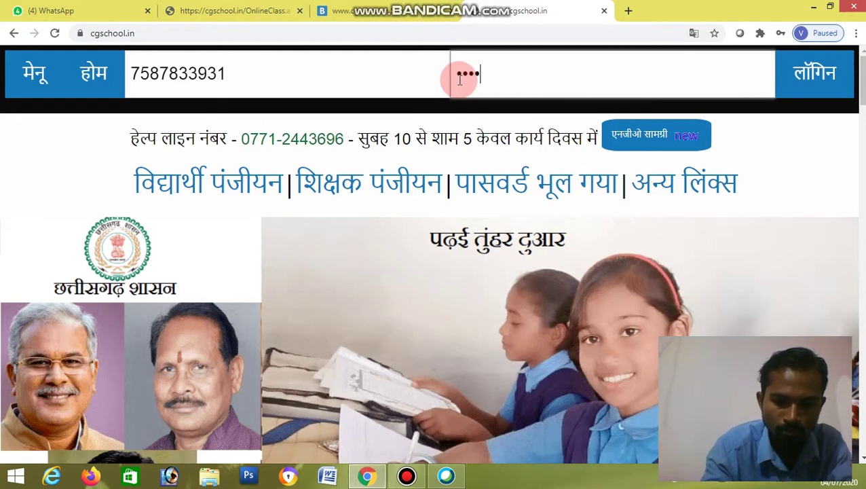
pyautogui.write('••')
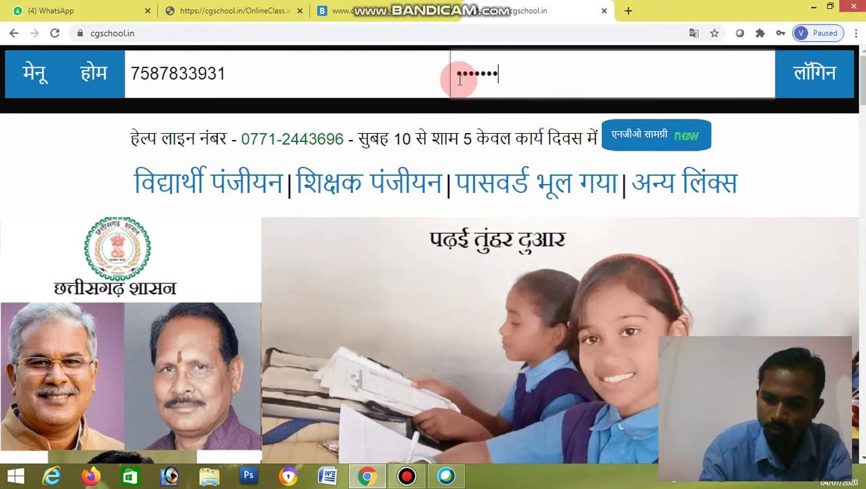
pyautogui.press('Return')
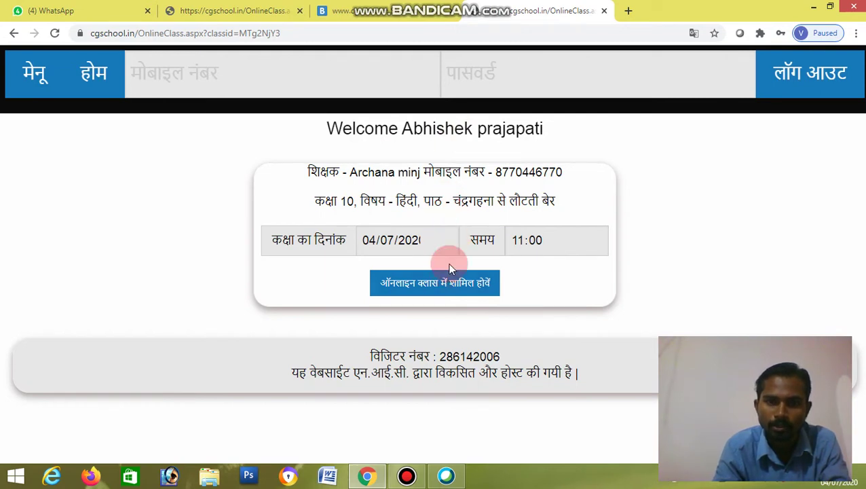
# Open the ऑनलाइन क्लास page among the teacher's tasks (शिक्षक के कार्य).
pyautogui.click(34, 73)
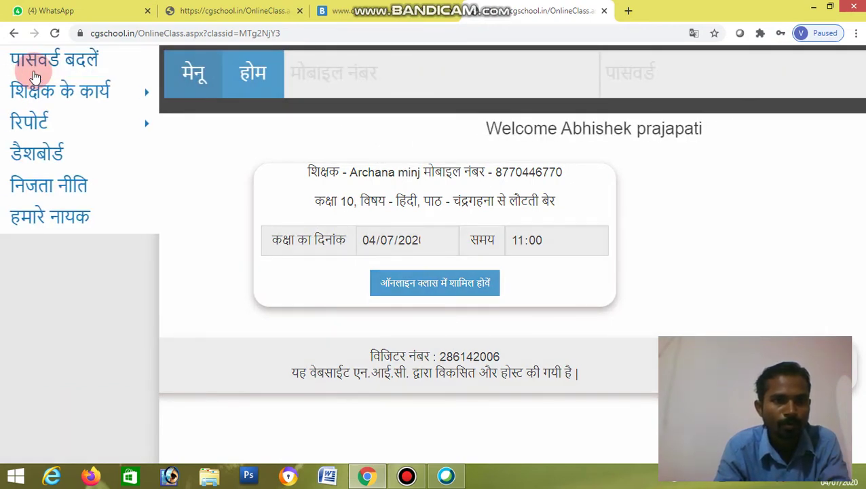
pyautogui.click(34, 89)
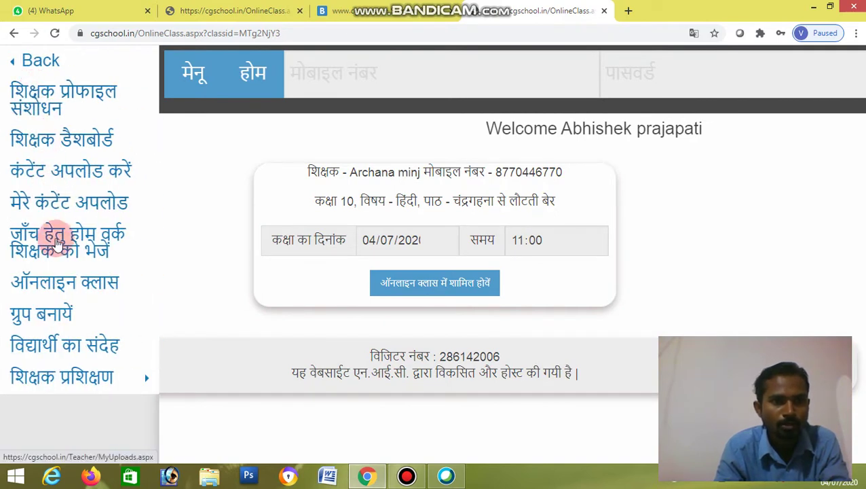
pyautogui.click(59, 287)
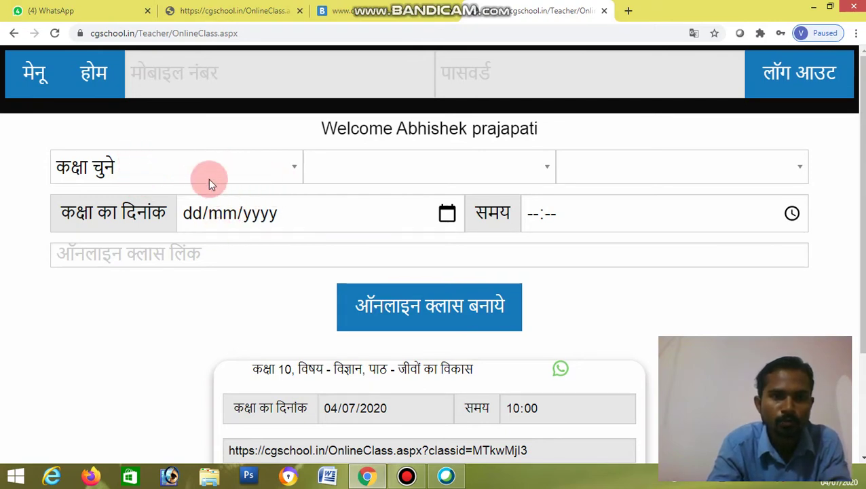
# For the online class, choose class कक्षा 12, subject जीव विज्ञान and lesson 6 वंशागति के आणविक आधार.
pyautogui.click(145, 171)
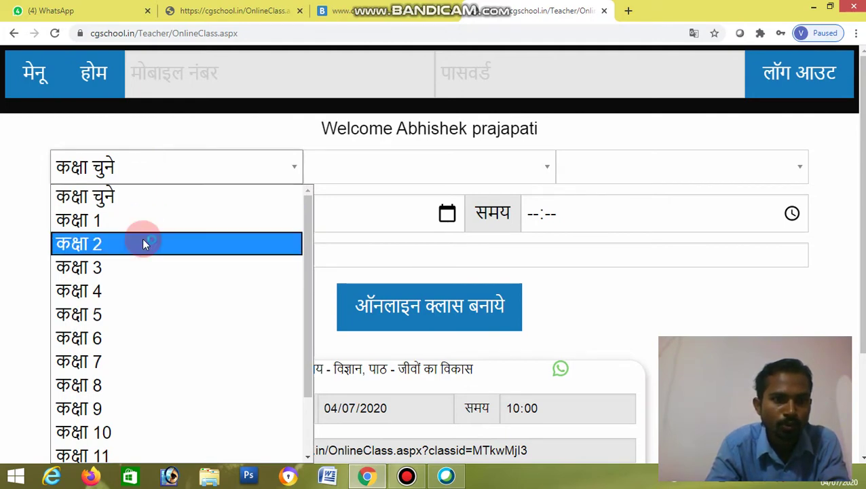
pyautogui.moveTo(308, 353); pyautogui.dragTo(312, 408)
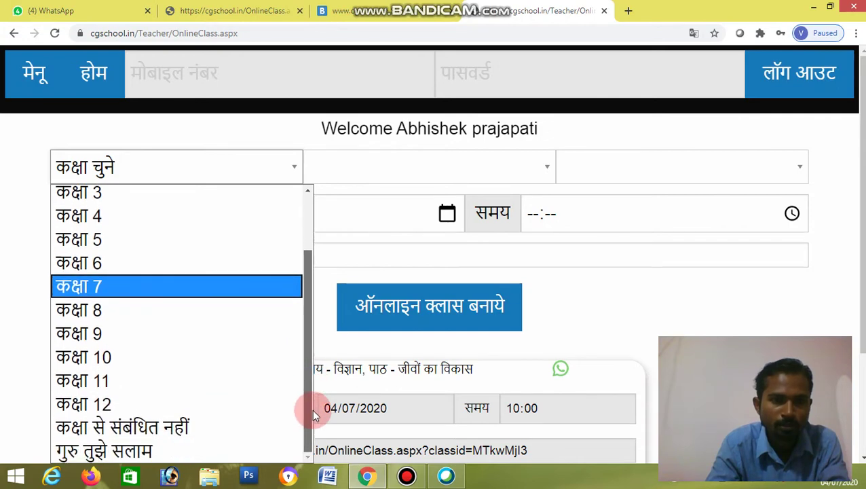
pyautogui.click(161, 409)
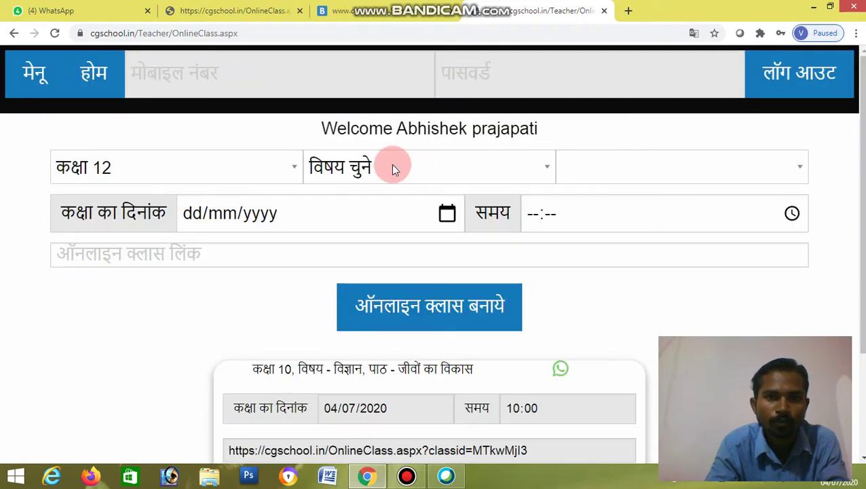
pyautogui.click(397, 168)
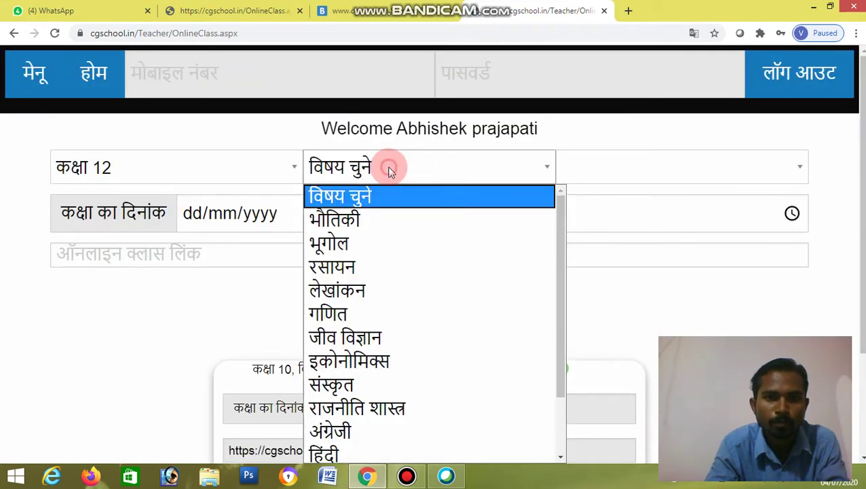
pyautogui.click(379, 338)
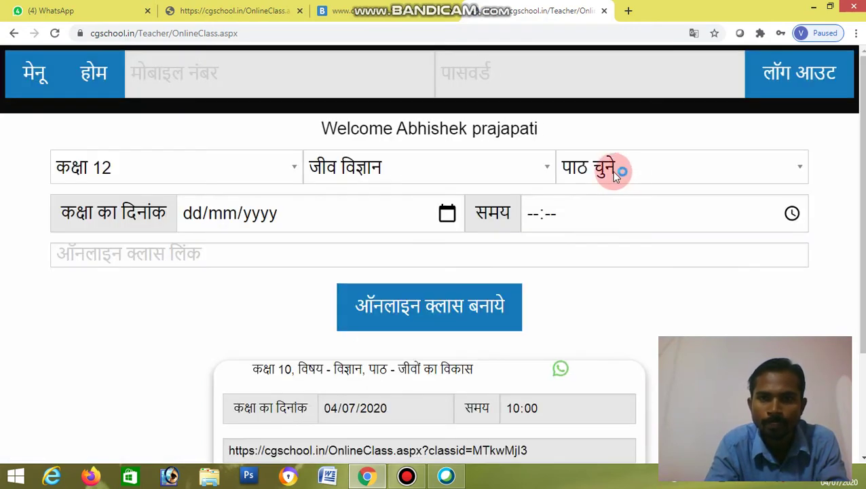
pyautogui.click(614, 174)
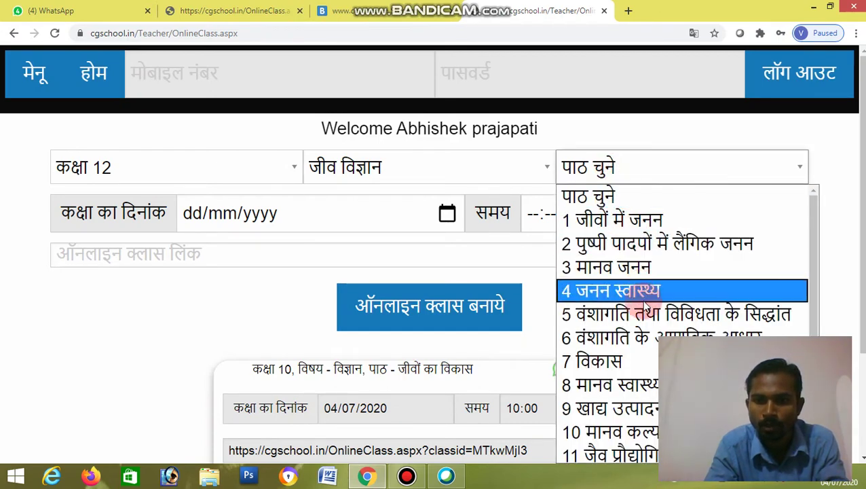
pyautogui.click(648, 341)
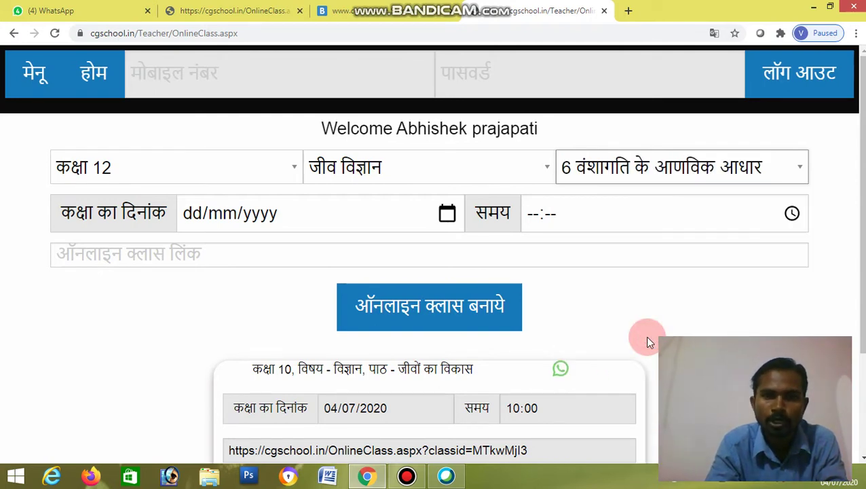
# Set the class date to 05/07/2020 and the time to 10:00.
pyautogui.click(199, 214)
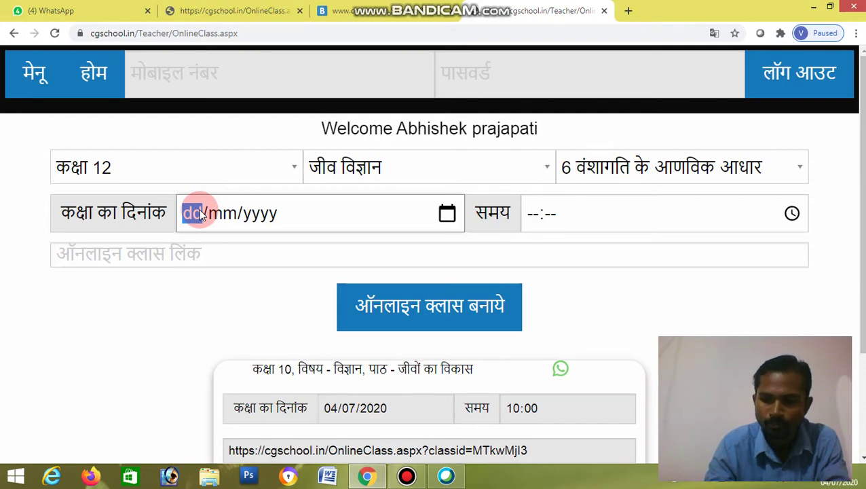
pyautogui.write('05/')
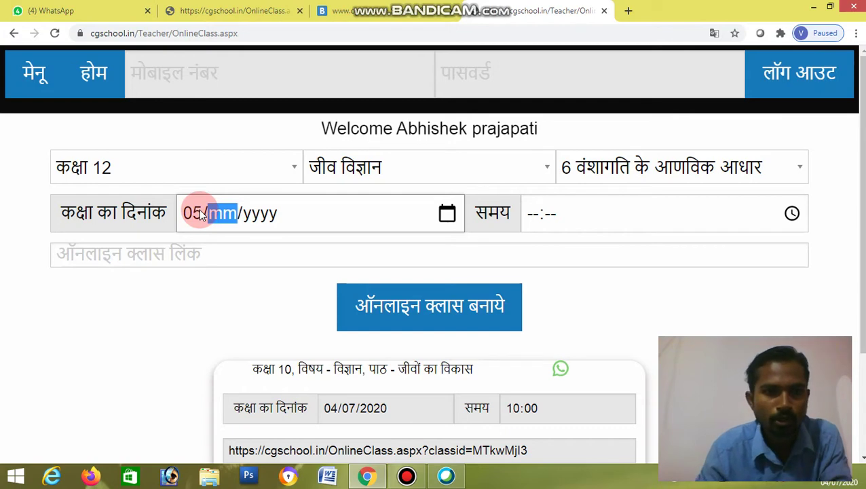
pyautogui.write('07/')
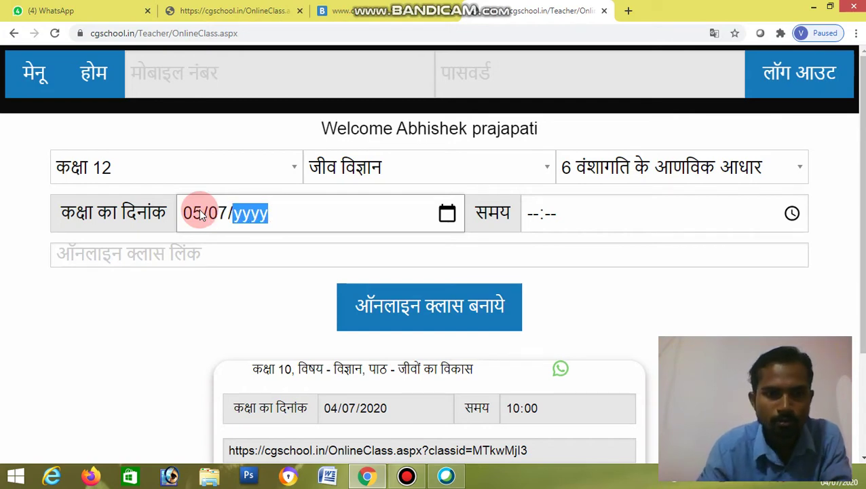
pyautogui.write('2020')
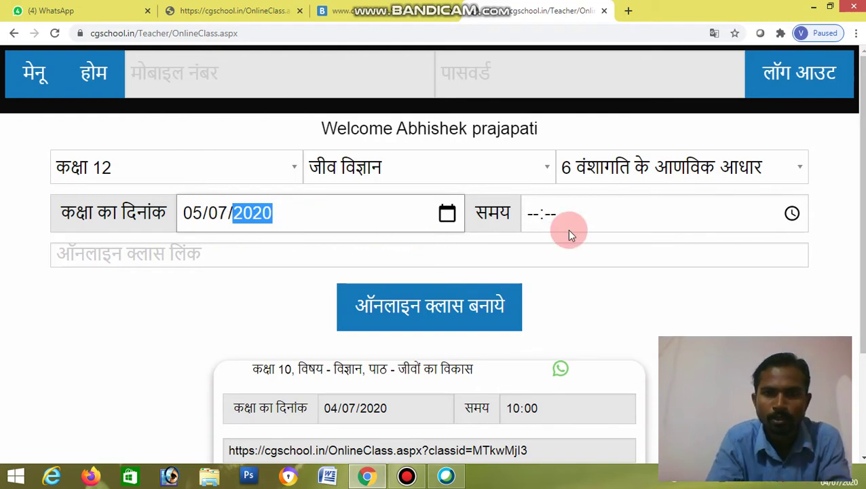
pyautogui.click(541, 216)
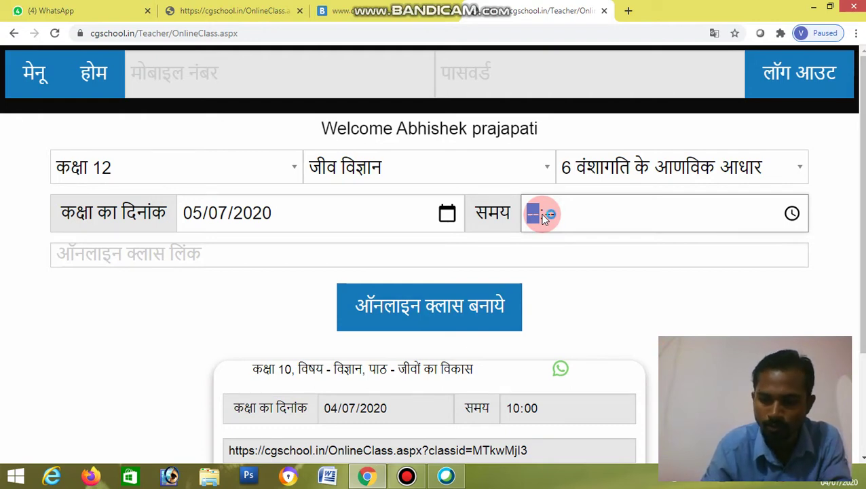
pyautogui.write('10:00')
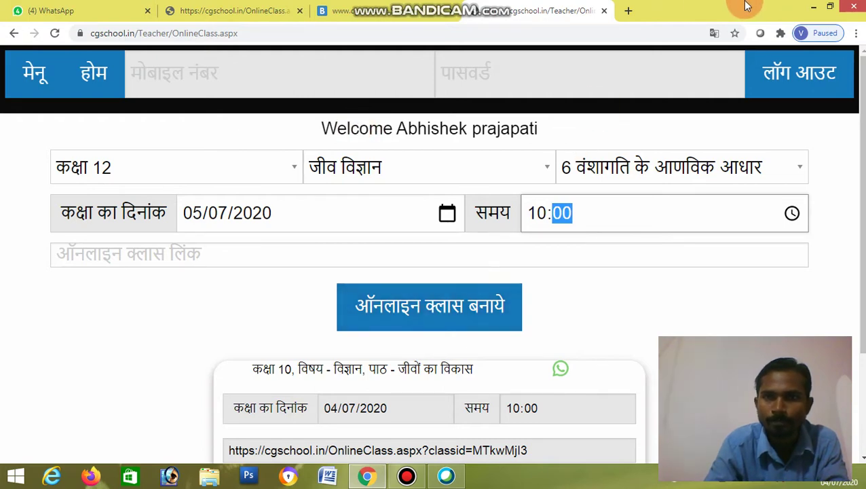
# Switch to Cisco Webex Meetings, copy the personal meeting room URL, and return to the class form in Chrome.
pyautogui.click(814, 8)
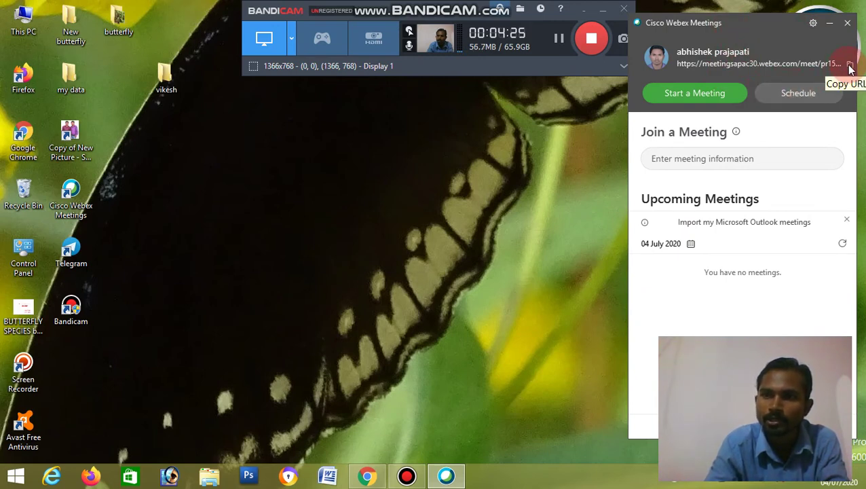
pyautogui.click(657, 212)
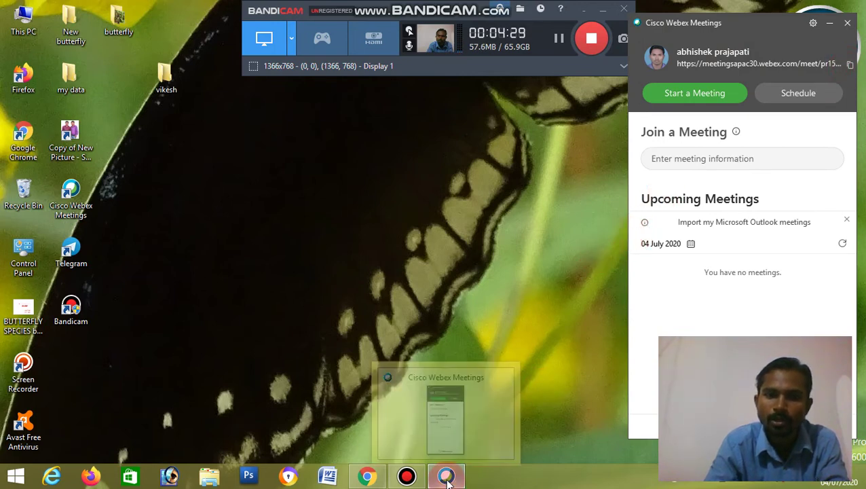
pyautogui.moveTo(416, 480)
pyautogui.moveTo(367, 474)
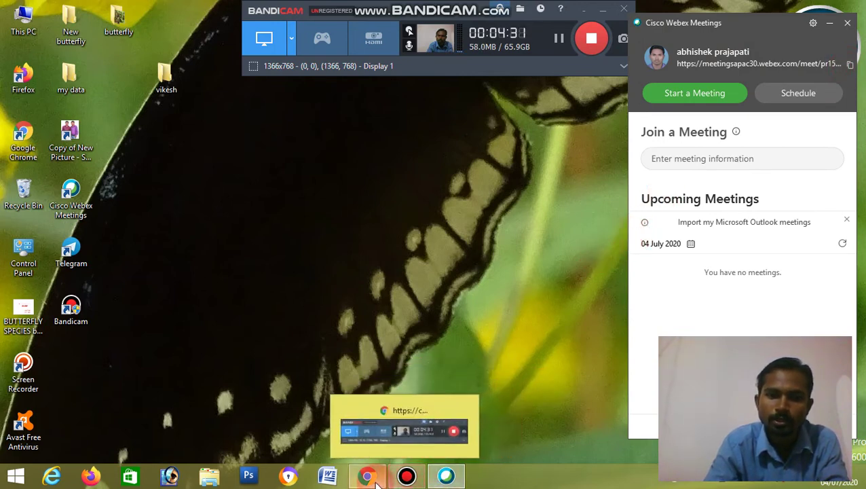
pyautogui.click(364, 406)
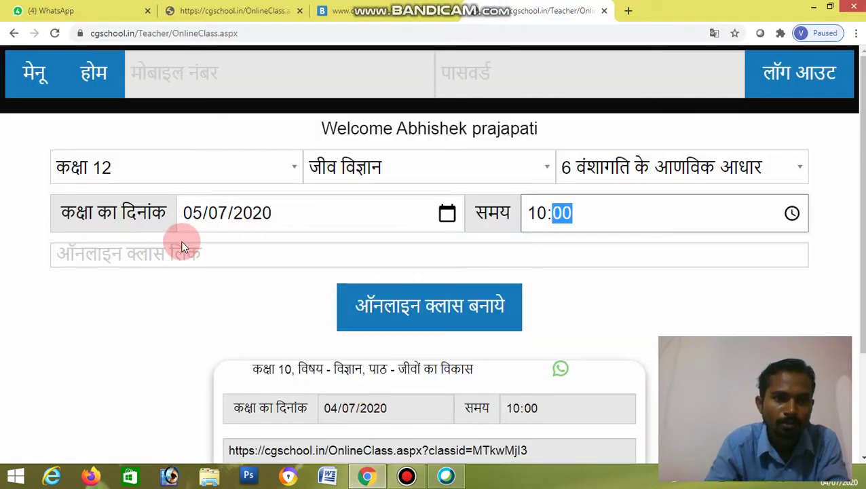
# Paste the copied Webex meeting URL as the online class link, create the class and acknowledge the message.
pyautogui.click(143, 257)
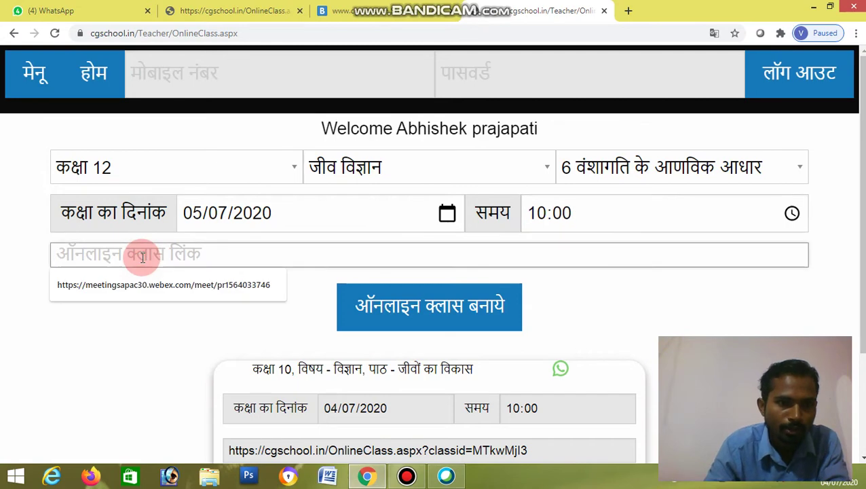
pyautogui.rightClick(144, 257)
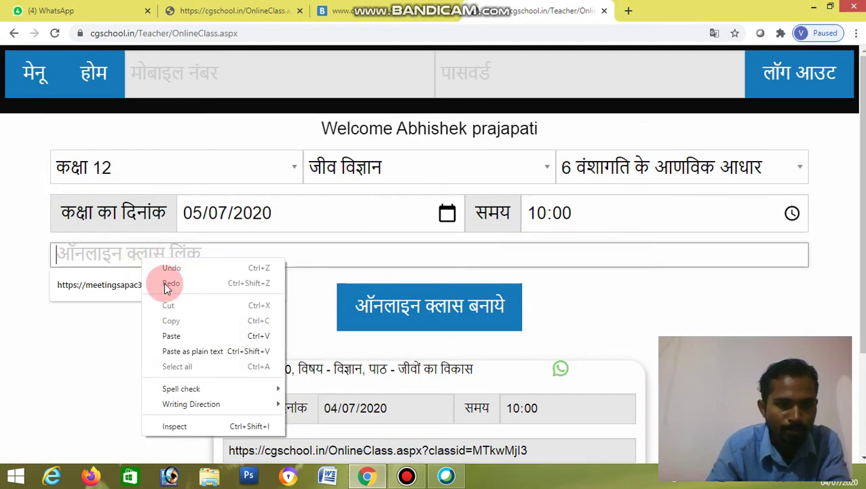
pyautogui.click(171, 334)
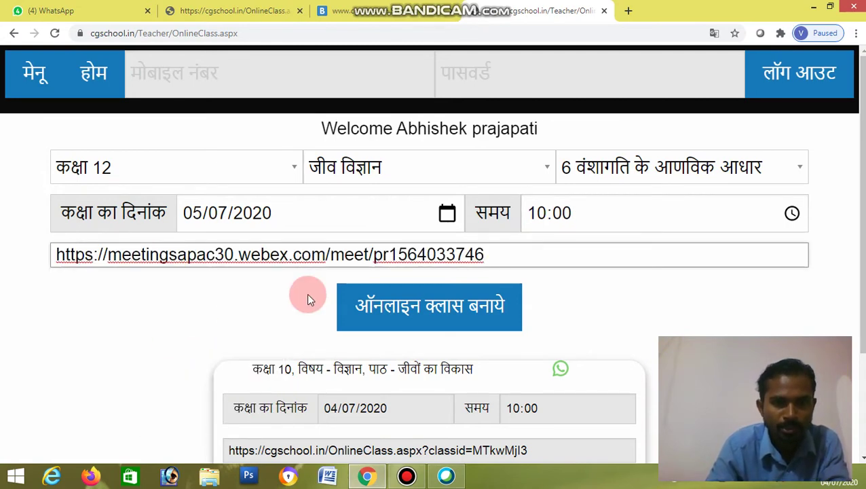
pyautogui.click(415, 316)
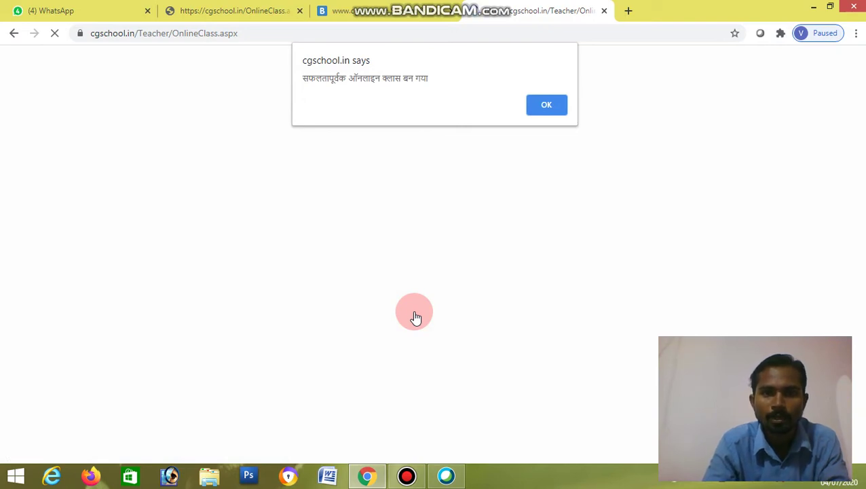
pyautogui.click(550, 105)
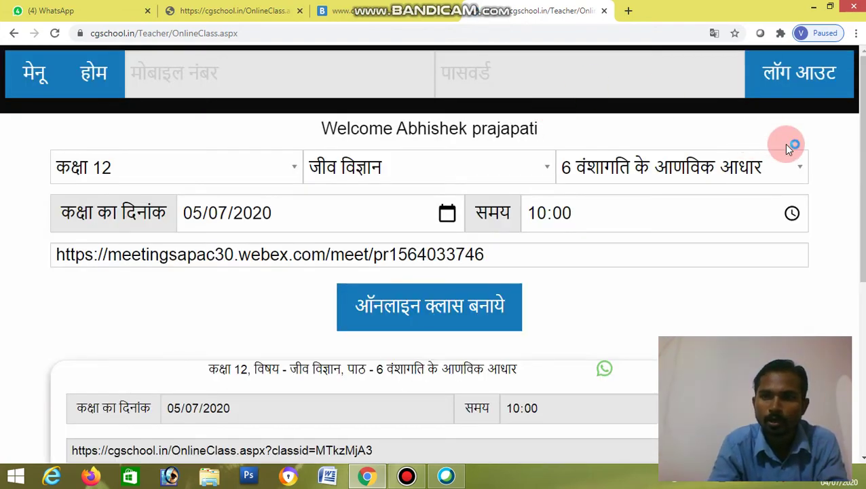
# Review the list of created online classes, including each one's date, time, portal link and available actions.
pyautogui.scroll(-1, 850, 169)
pyautogui.scroll(-3, 851, 168)
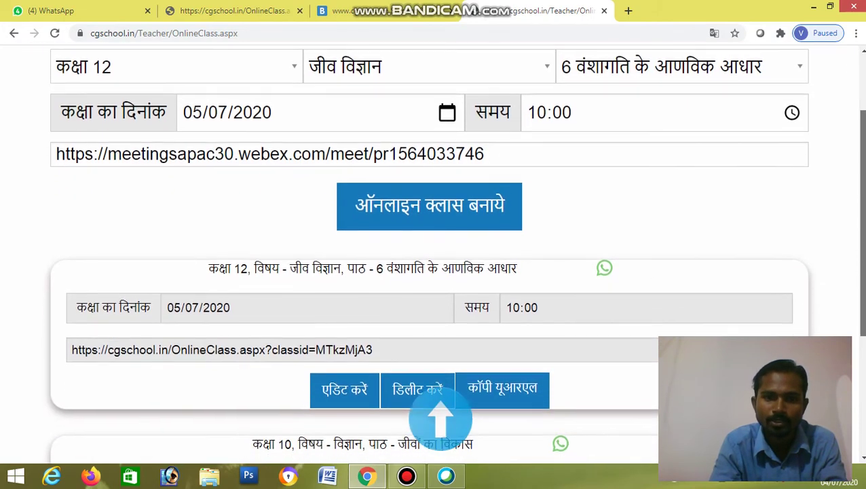
pyautogui.scroll(2, 435, 258)
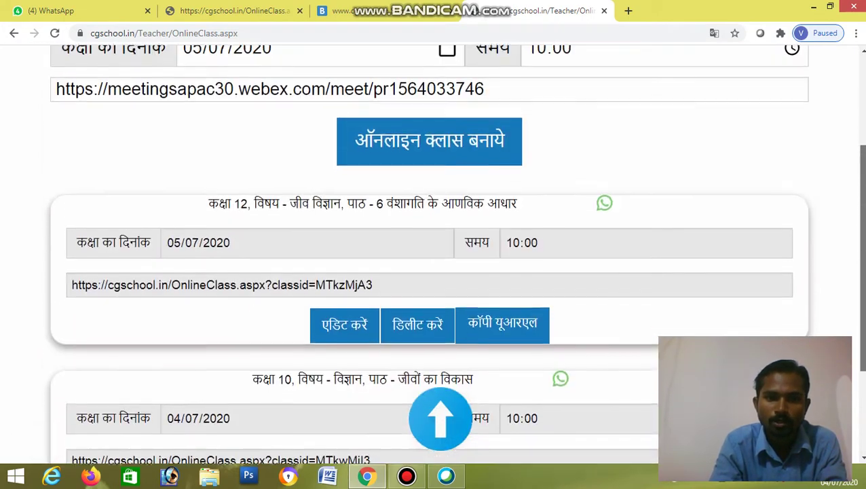
pyautogui.scroll(-3, 434, 258)
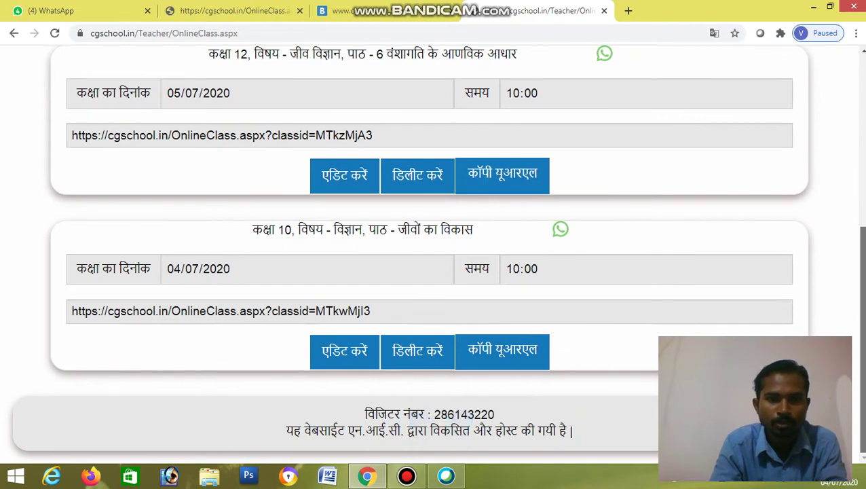
pyautogui.scroll(2, 440, 417)
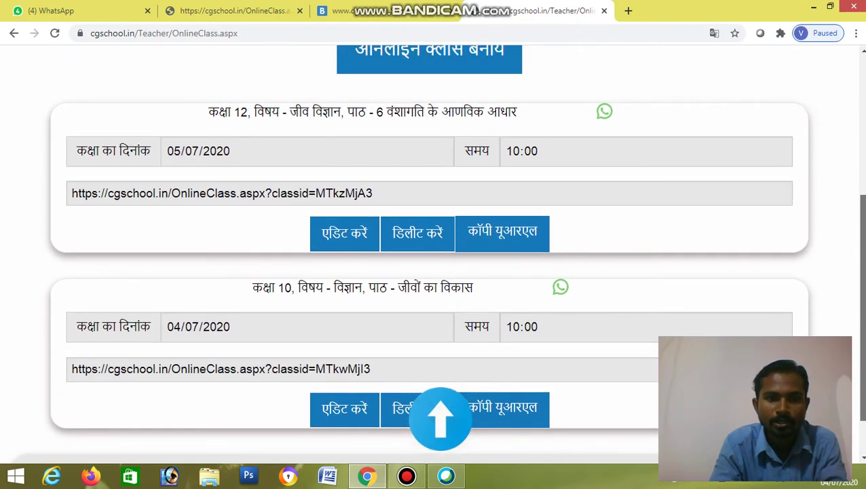
pyautogui.scroll(5, 440, 417)
pyautogui.moveTo(863, 222); pyautogui.dragTo(863, 217)
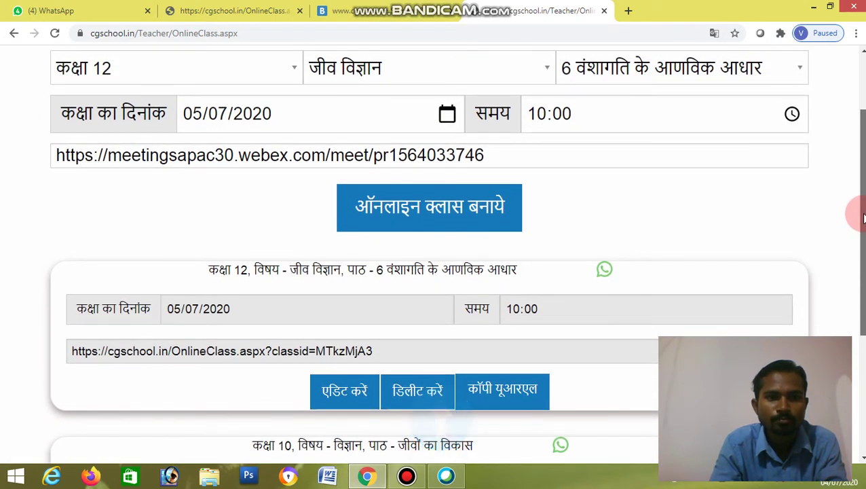
# Copy the portal URL of the class 12 biology class scheduled for 05/07/2020 at 10:00 in the created classes list.
pyautogui.moveTo(863, 217)
pyautogui.mouseDown()
pyautogui.moveTo(862, 166)
pyautogui.moveTo(862, 228)
pyautogui.mouseUp()
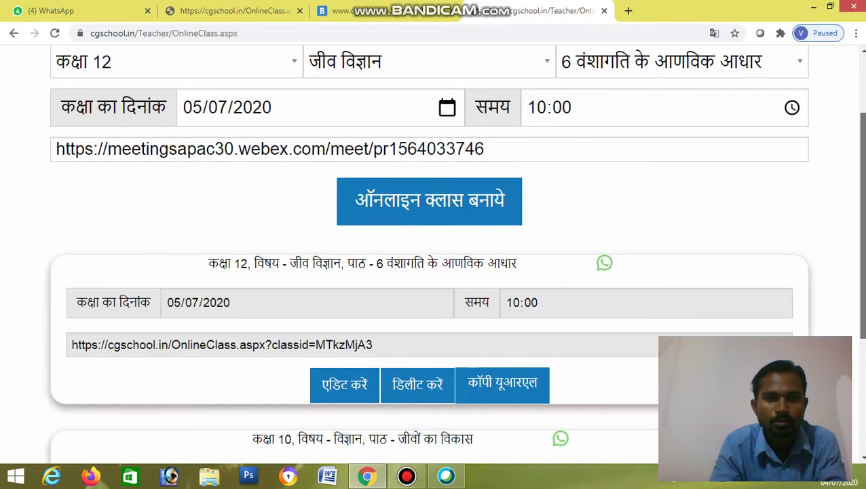
pyautogui.scroll(-1, 454, 254)
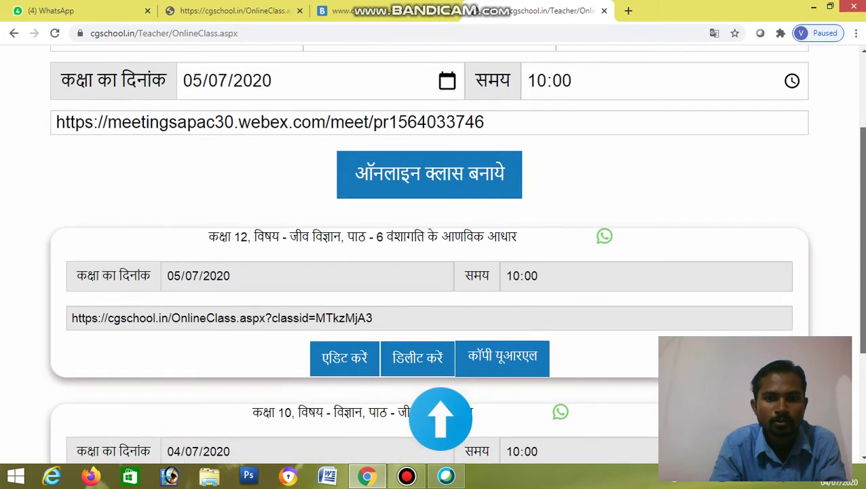
pyautogui.scroll(-2, 454, 253)
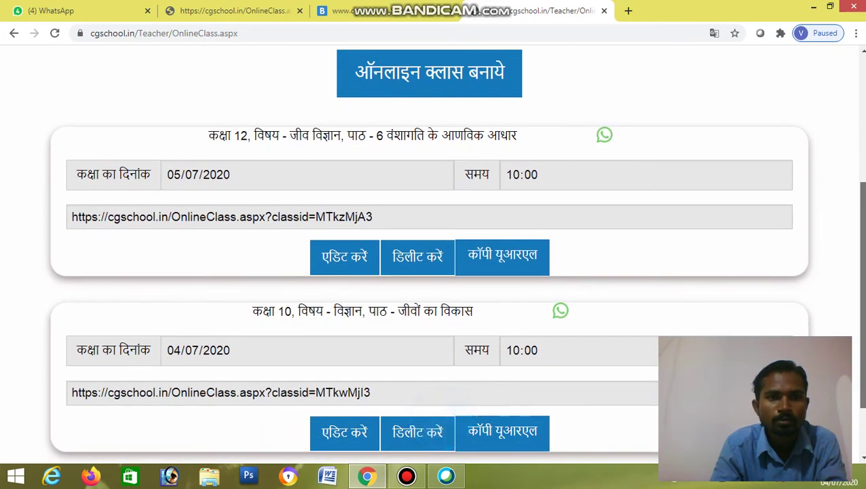
pyautogui.moveTo(859, 285); pyautogui.dragTo(844, 150)
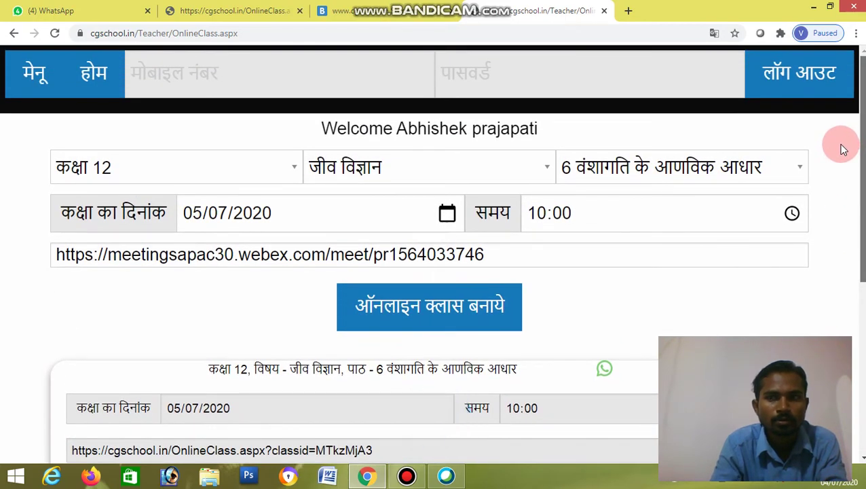
pyautogui.moveTo(842, 150); pyautogui.dragTo(853, 288)
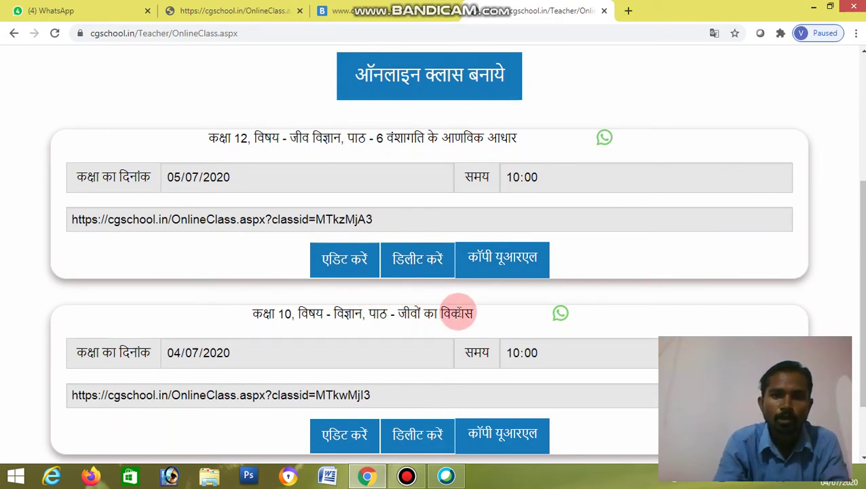
pyautogui.click(496, 262)
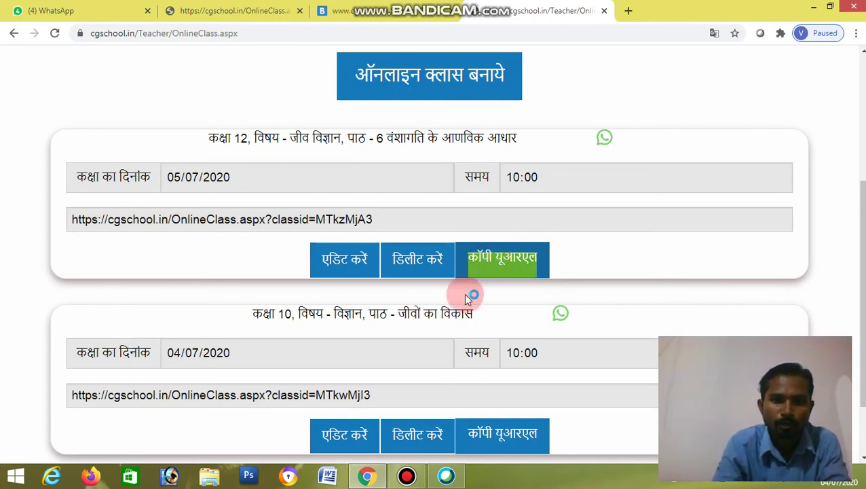
# Switch to WhatsApp, send the copied class link to an individual contact, and open the sent link.
pyautogui.click(106, 15)
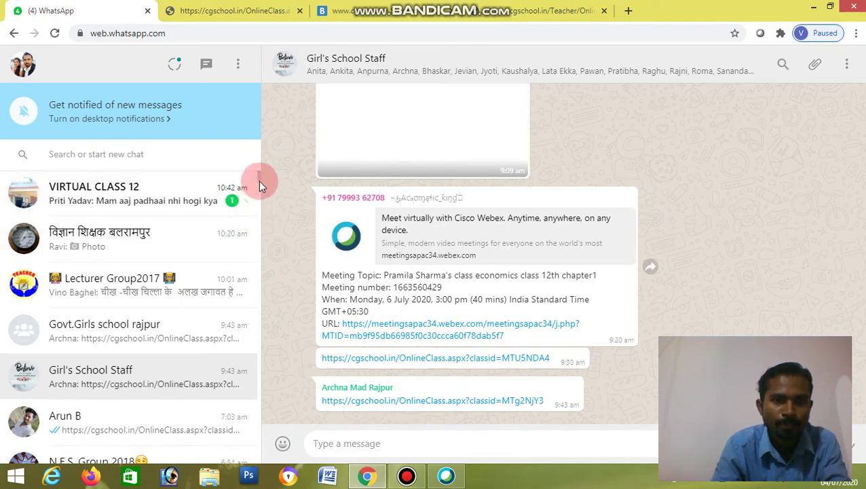
pyautogui.moveTo(257, 178)
pyautogui.mouseDown()
pyautogui.moveTo(256, 190)
pyautogui.moveTo(257, 181)
pyautogui.mouseUp()
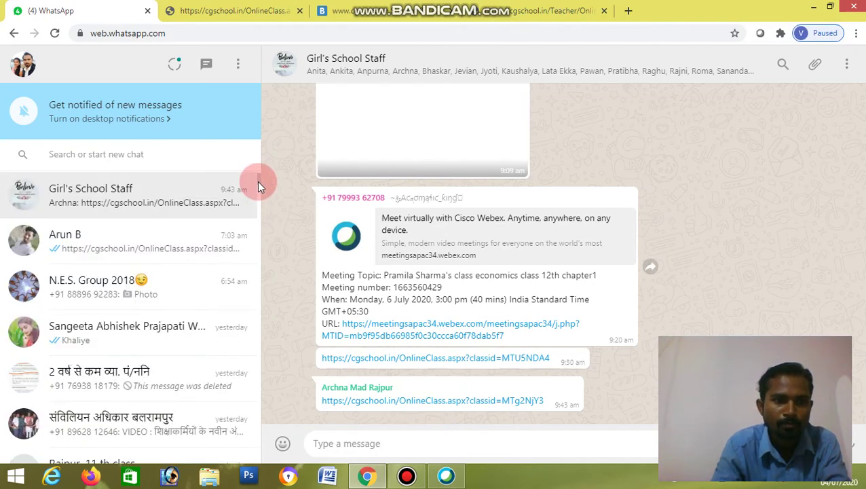
pyautogui.click(161, 246)
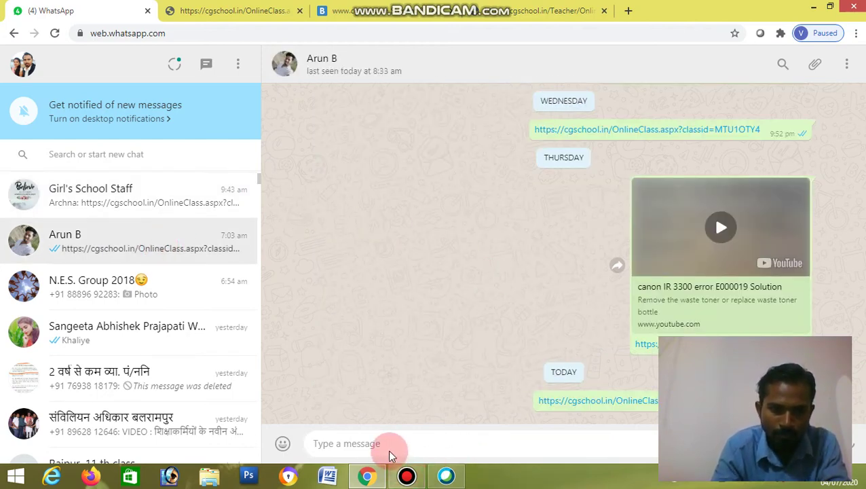
pyautogui.click(366, 442)
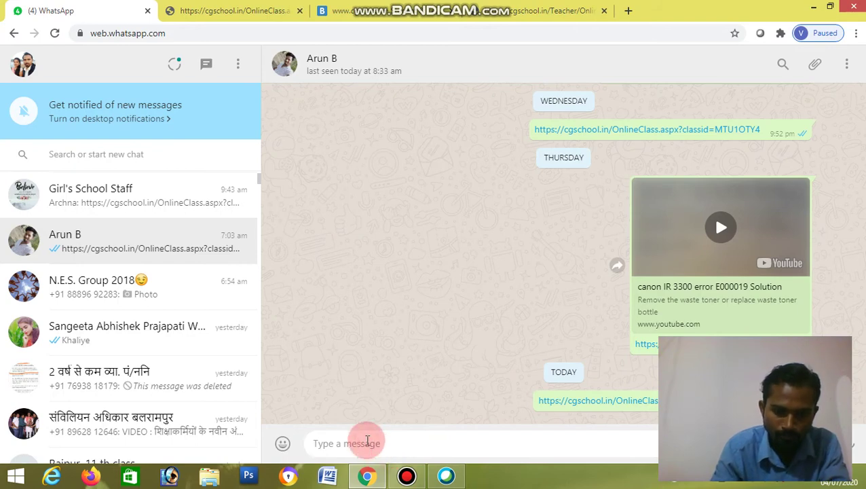
pyautogui.rightClick(367, 444)
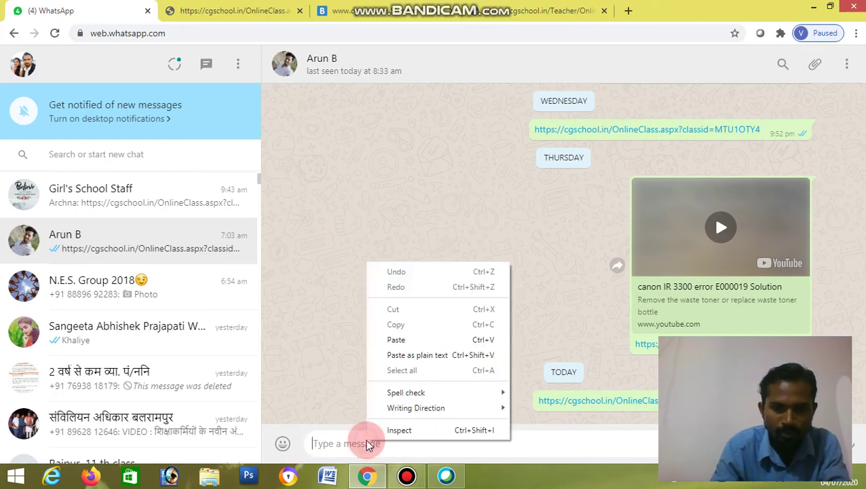
pyautogui.click(405, 343)
pyautogui.click(637, 471)
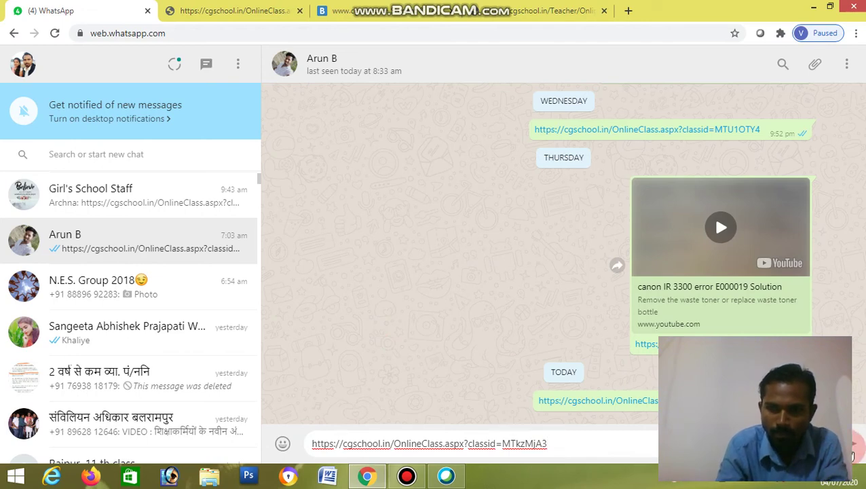
pyautogui.press('Return')
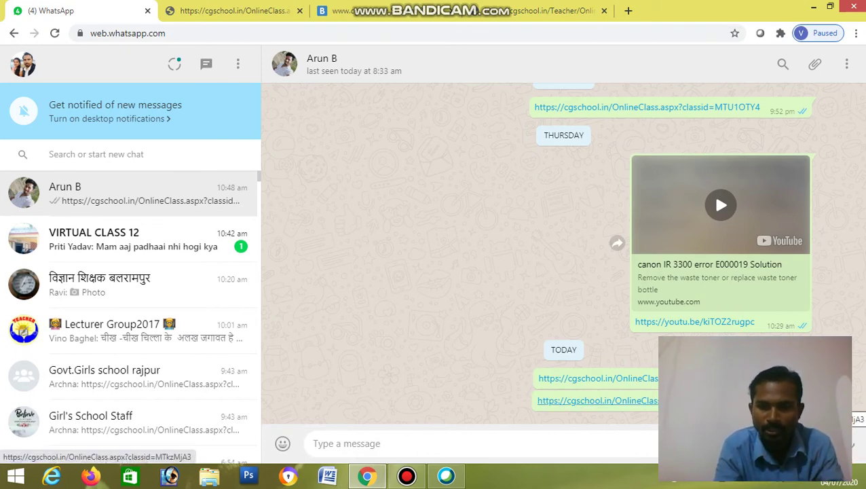
pyautogui.click(713, 400)
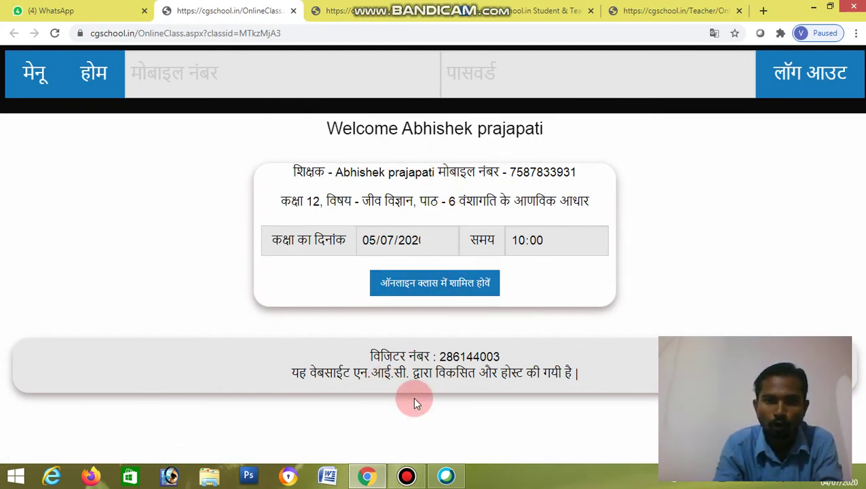
# Return to the teacher portal's online class page and copy the class 12 biology class URL again.
pyautogui.click(506, 14)
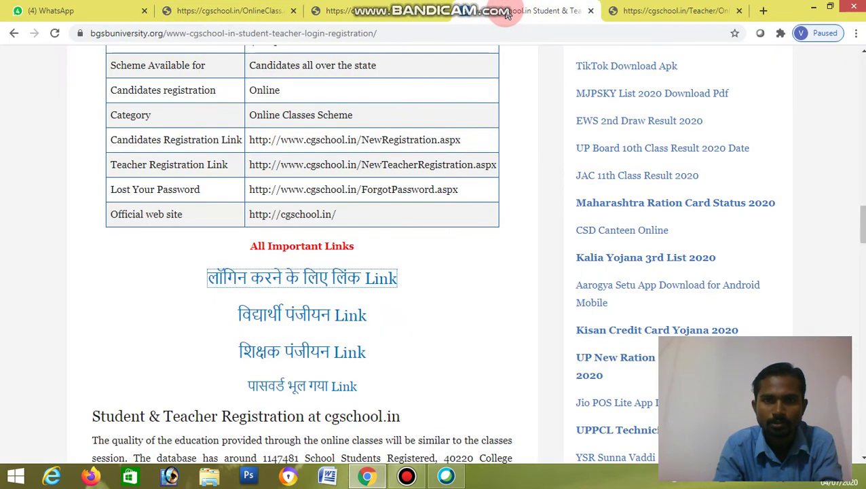
pyautogui.click(653, 12)
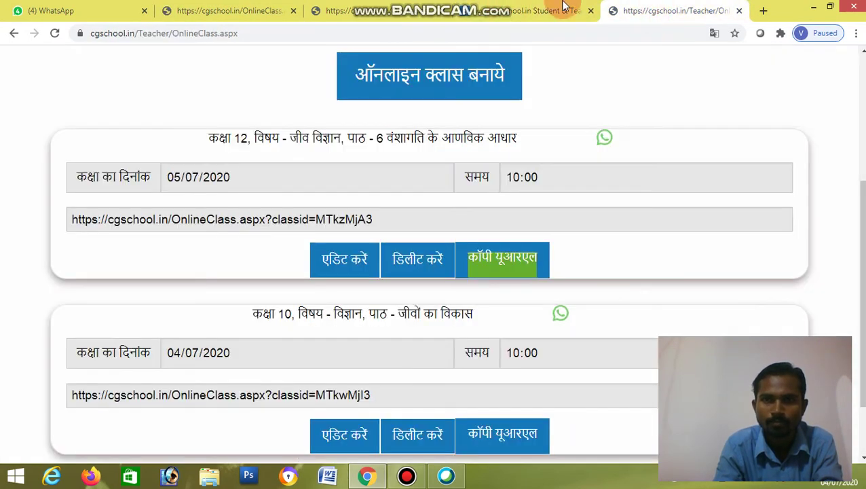
pyautogui.click(510, 263)
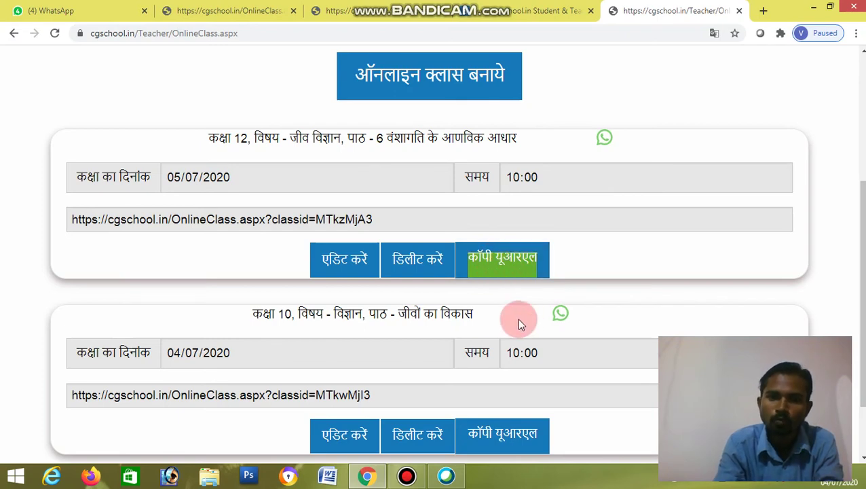
# Look back through the Girl's School Staff WhatsApp group for the earlier class 11 biology class screenshot shared on Wednesday.
pyautogui.click(71, 18)
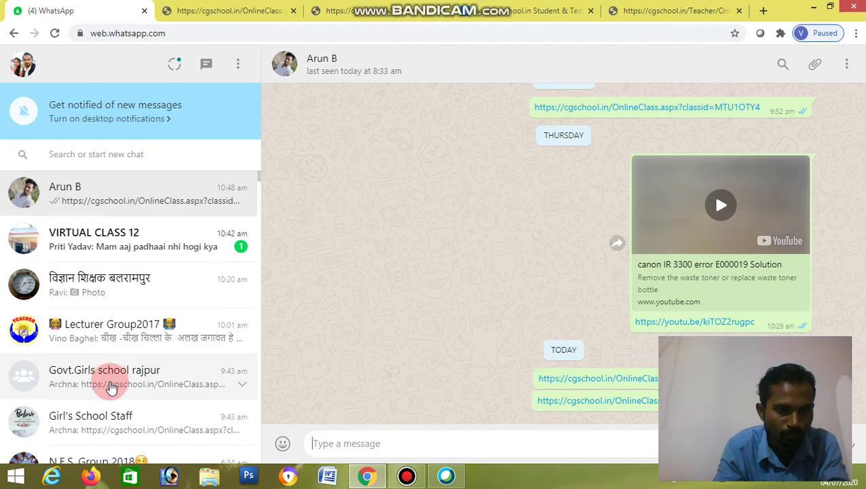
pyautogui.click(106, 420)
pyautogui.click(739, 136)
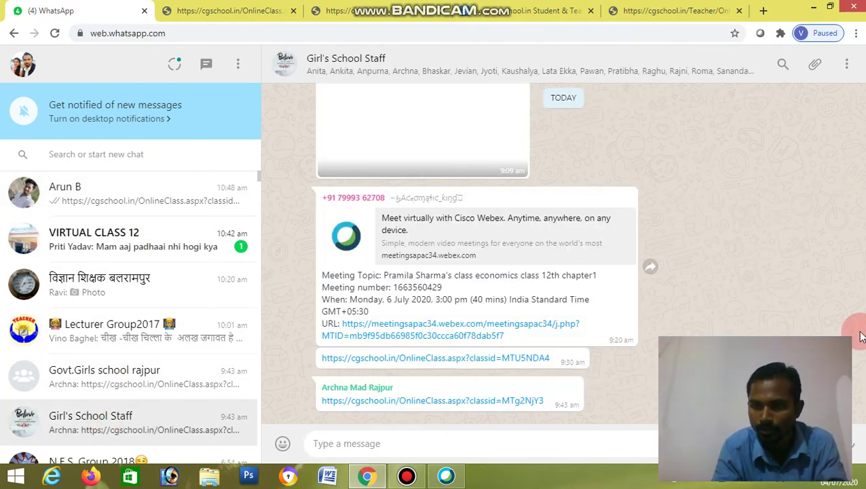
pyautogui.scroll(5, 484, 254)
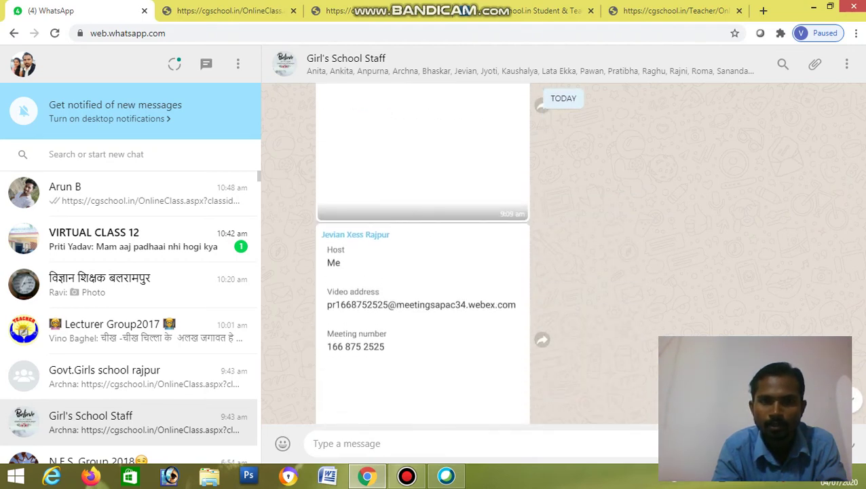
pyautogui.scroll(4, 475, 254)
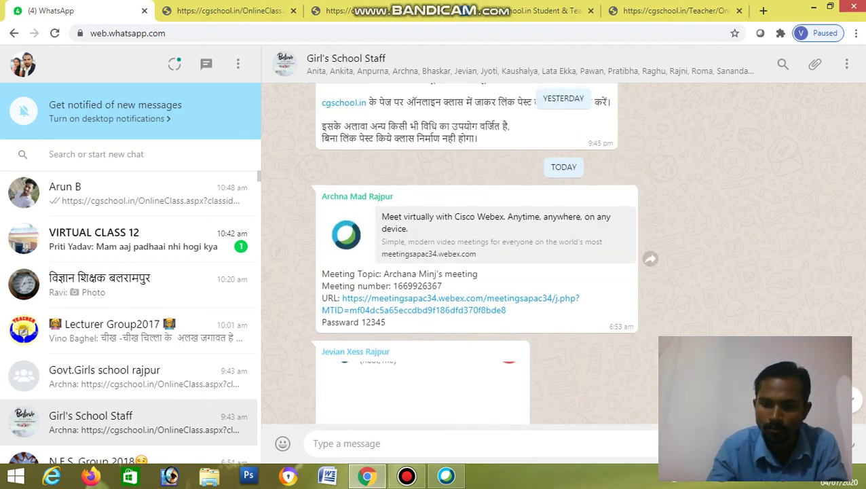
pyautogui.scroll(8, 475, 255)
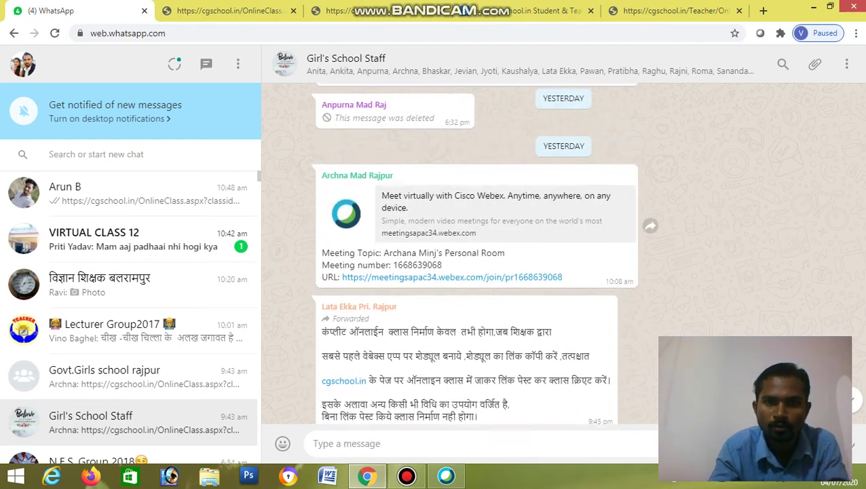
pyautogui.scroll(10, 476, 254)
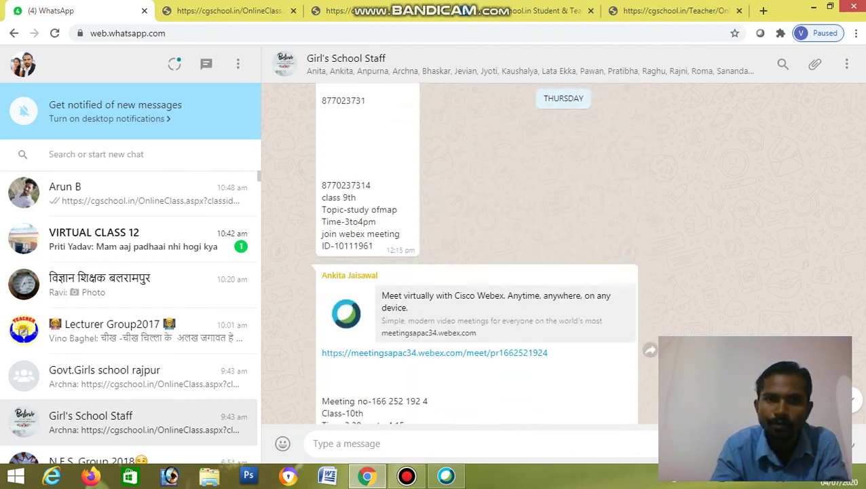
pyautogui.scroll(5, 475, 255)
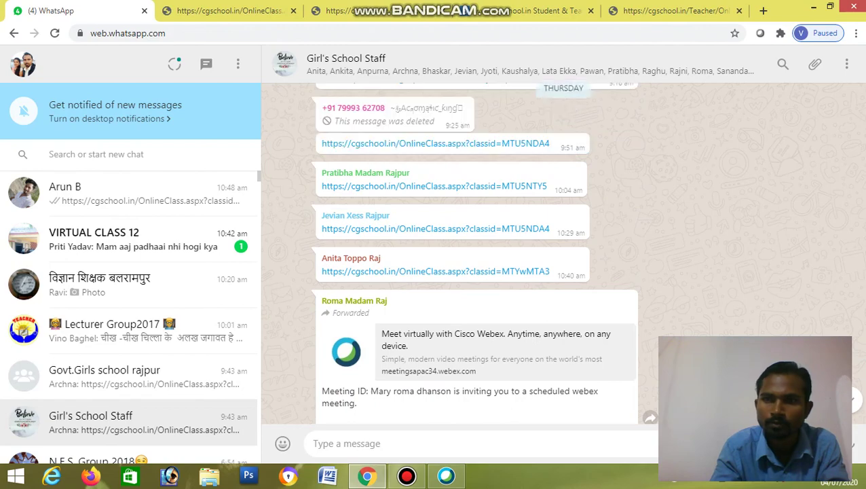
pyautogui.scroll(5, 475, 254)
pyautogui.scroll(6, 475, 254)
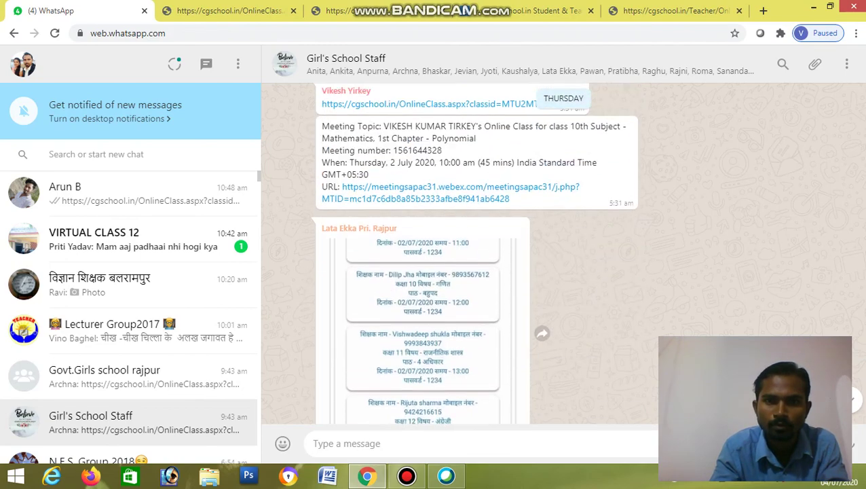
pyautogui.scroll(6, 475, 255)
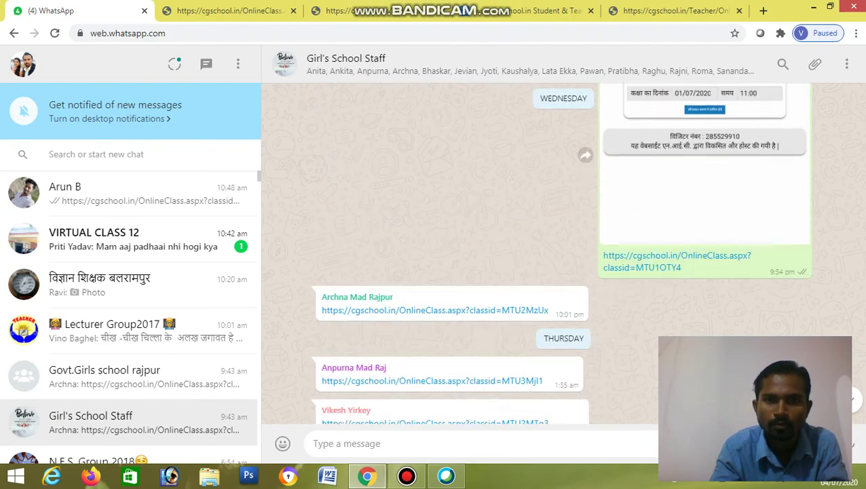
pyautogui.scroll(-6, 475, 254)
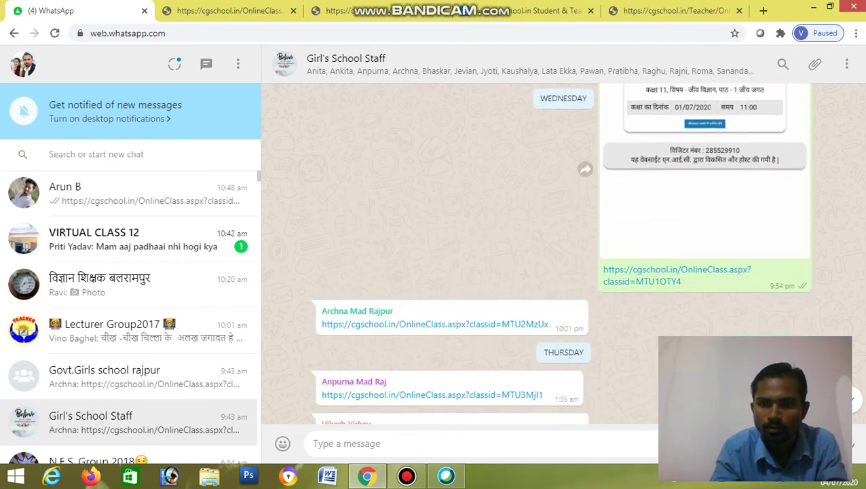
pyautogui.scroll(1, 475, 255)
pyautogui.scroll(1, 475, 255)
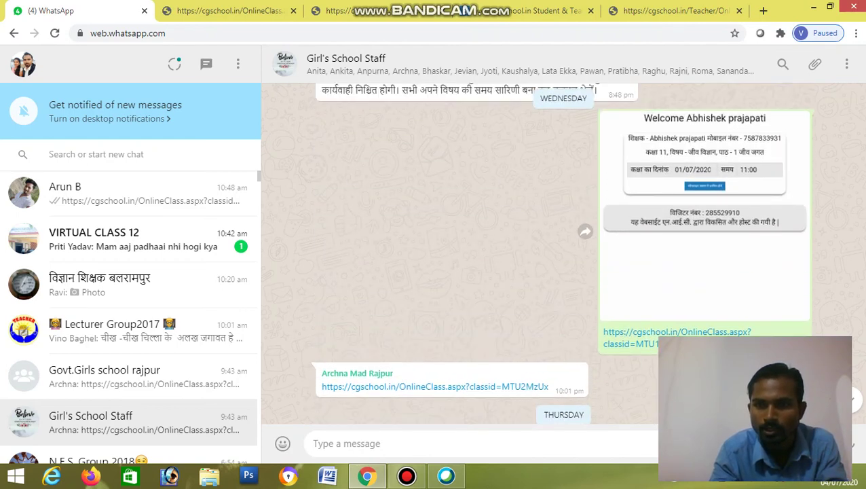
# View the shared class 11 biology screenshot, open its captioned class link, and return to the group chat.
pyautogui.click(709, 263)
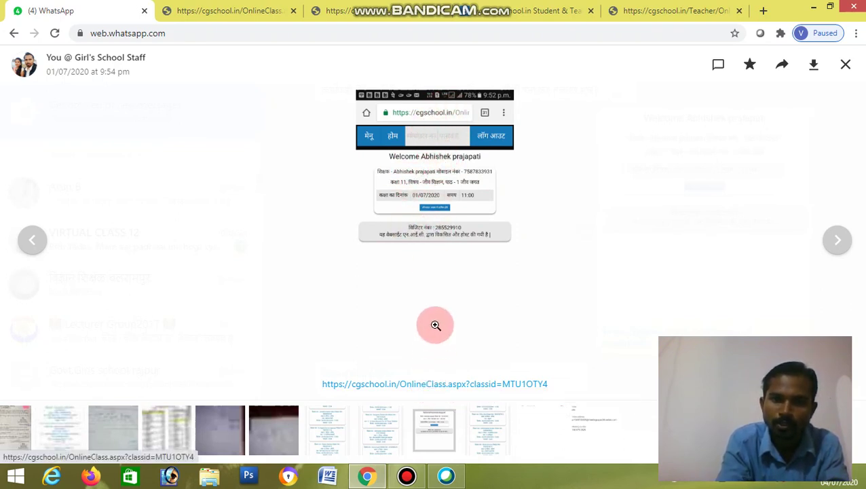
pyautogui.click(421, 385)
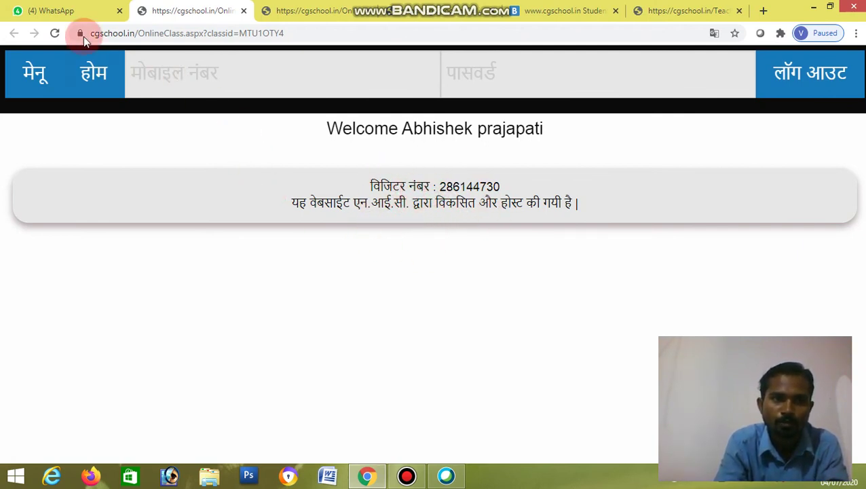
pyautogui.click(77, 16)
pyautogui.press('Escape')
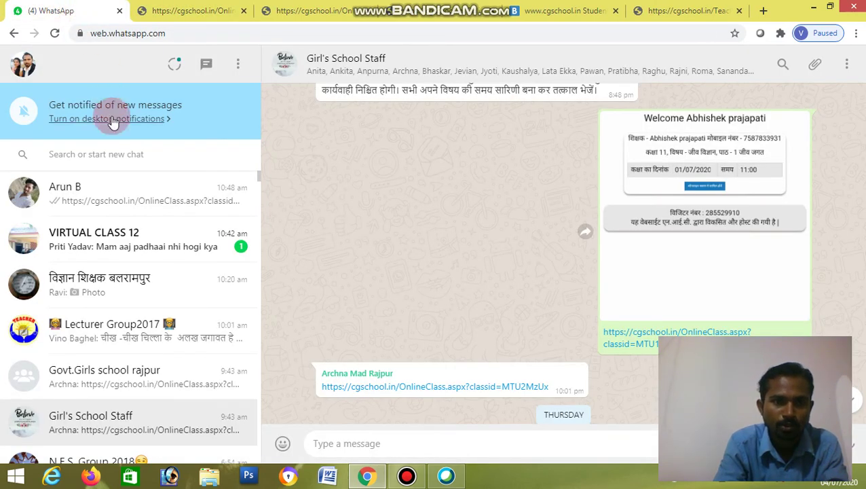
# Open the cgschool.in class link shared in the VIRTUAL CLASS 12 group to view its join page, and minimize the browser.
pyautogui.click(139, 242)
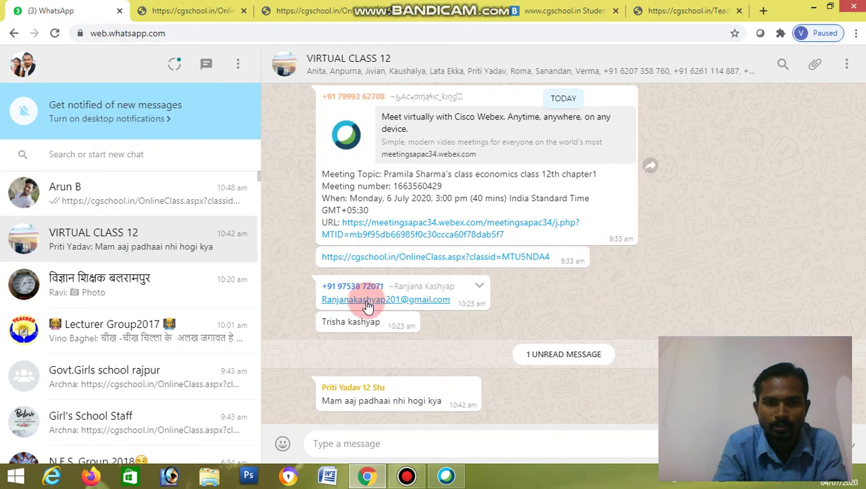
pyautogui.click(417, 258)
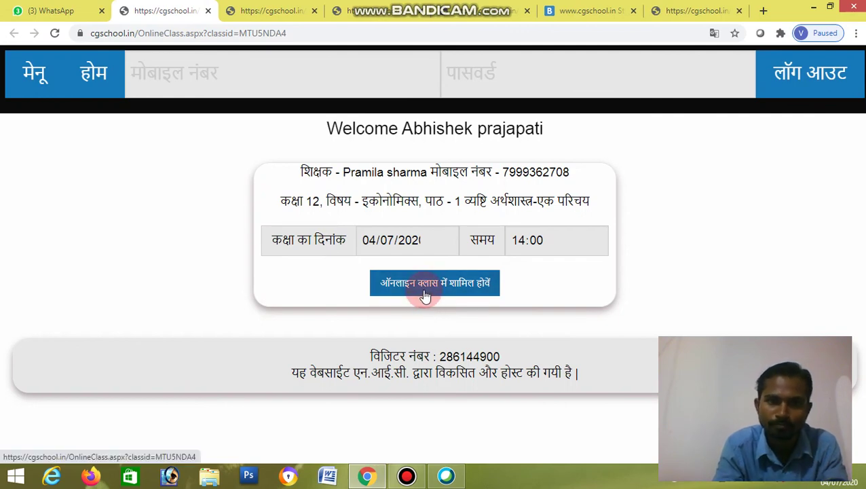
pyautogui.click(813, 7)
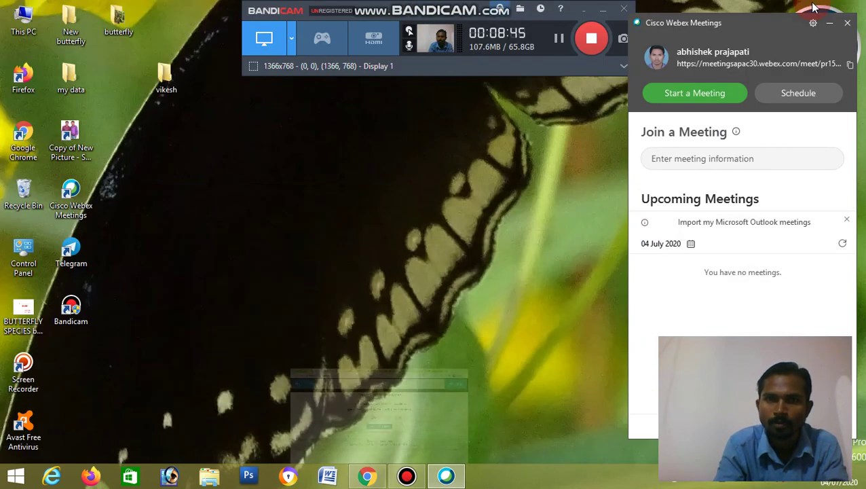